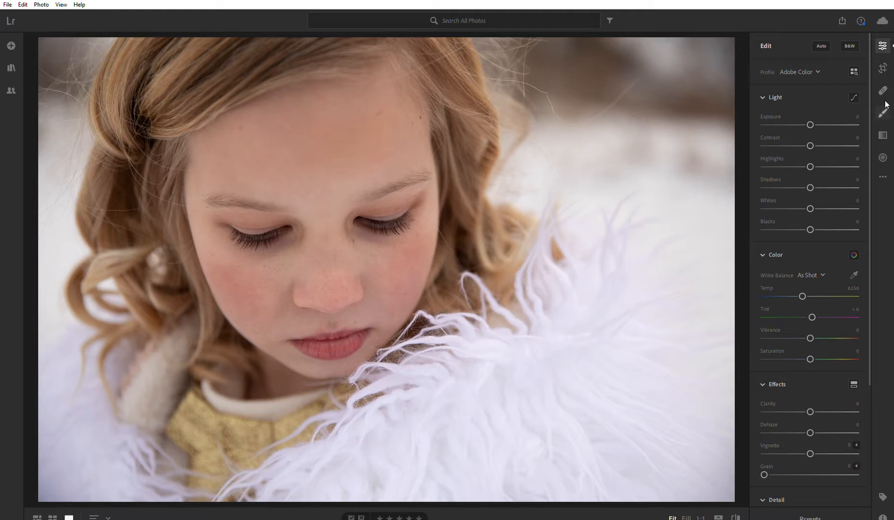
# Look through the Crop, Healing Brush, Brush and Linear Gradient settings, and return to the Edit settings.
pyautogui.click(883, 45)
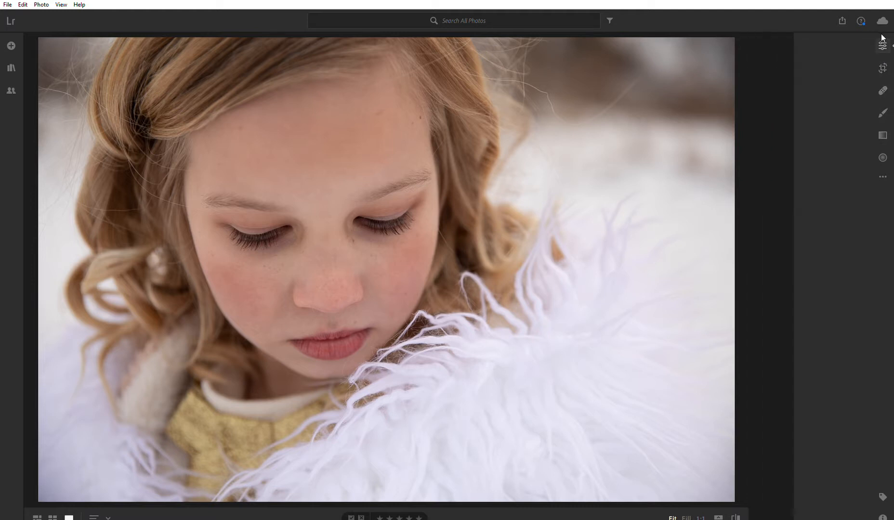
pyautogui.click(883, 44)
pyautogui.click(884, 66)
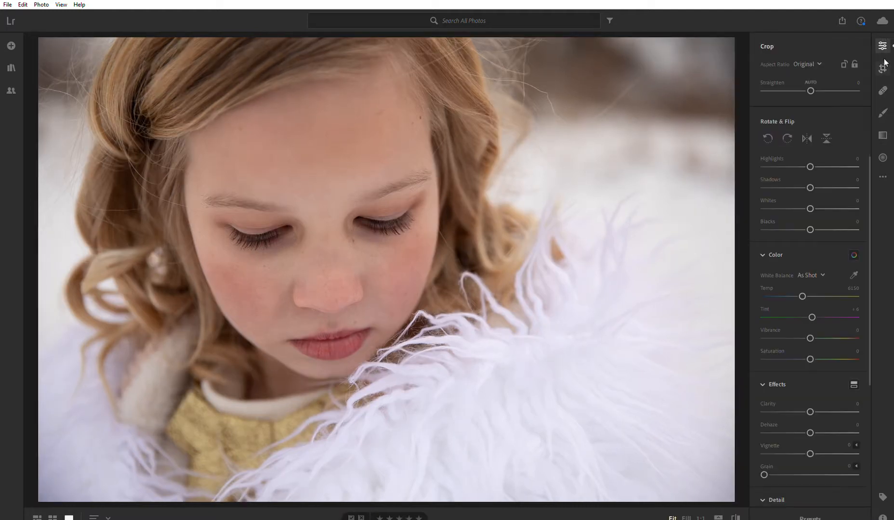
pyautogui.click(884, 86)
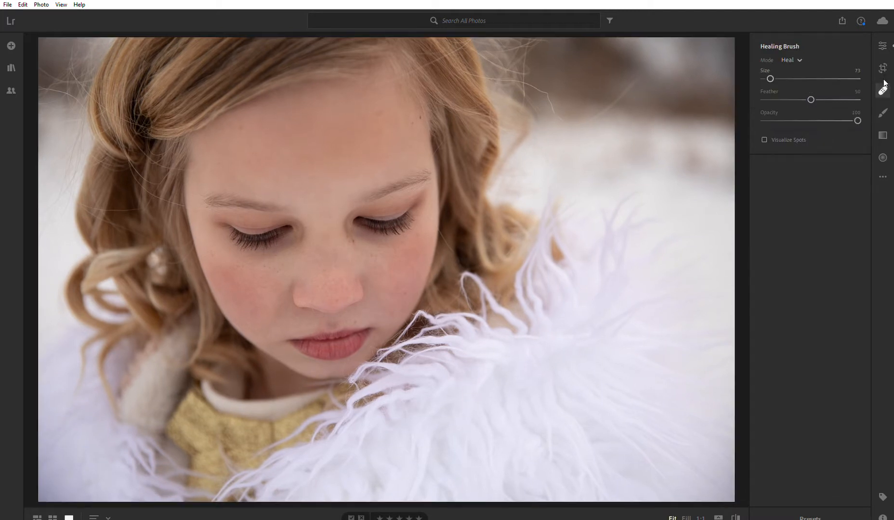
pyautogui.click(884, 109)
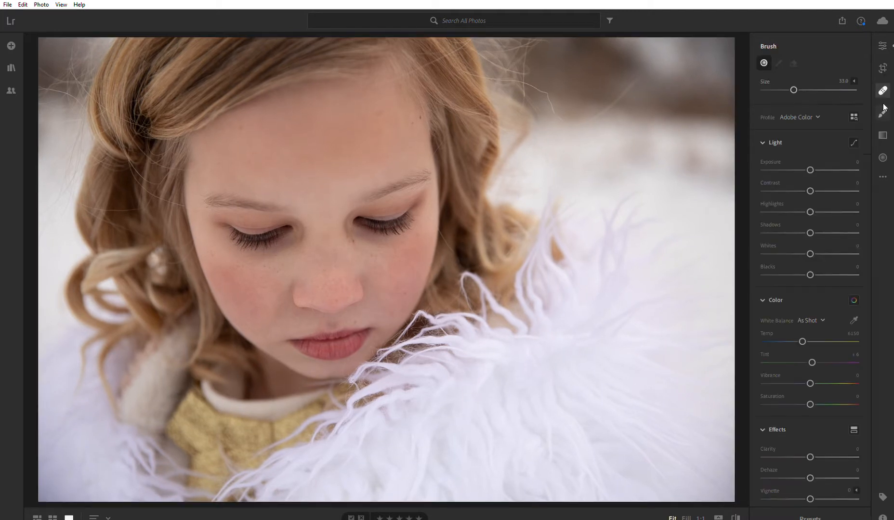
pyautogui.click(883, 133)
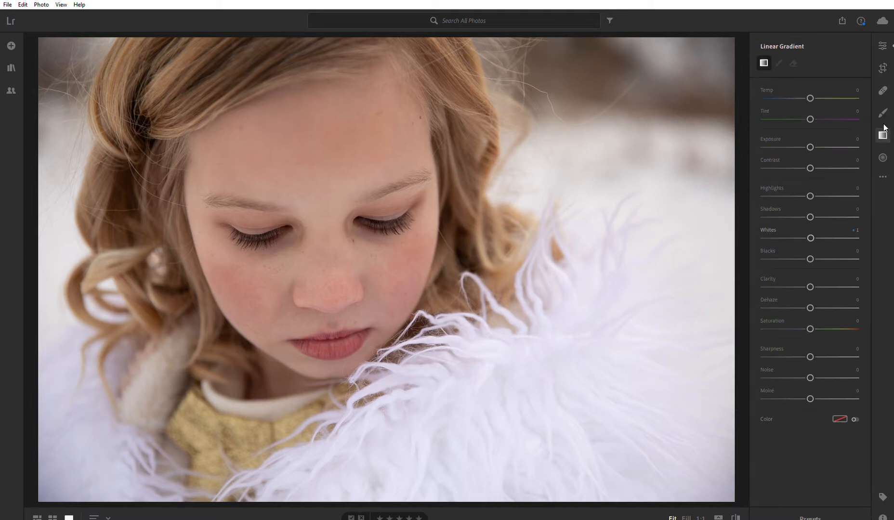
pyautogui.click(881, 43)
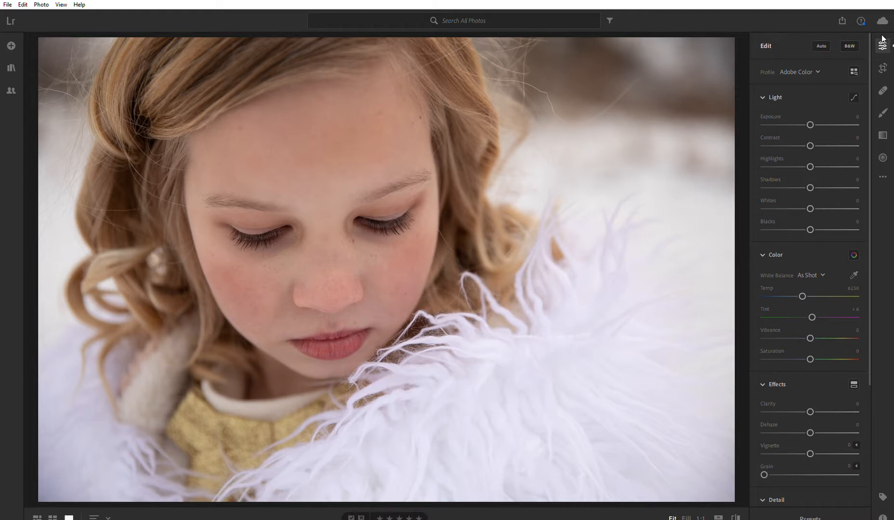
pyautogui.click(882, 40)
pyautogui.click(882, 40)
# Try Exposure at about +0.96 and Contrast at about +82, returning each to 0.
pyautogui.moveTo(811, 114); pyautogui.dragTo(821, 114)
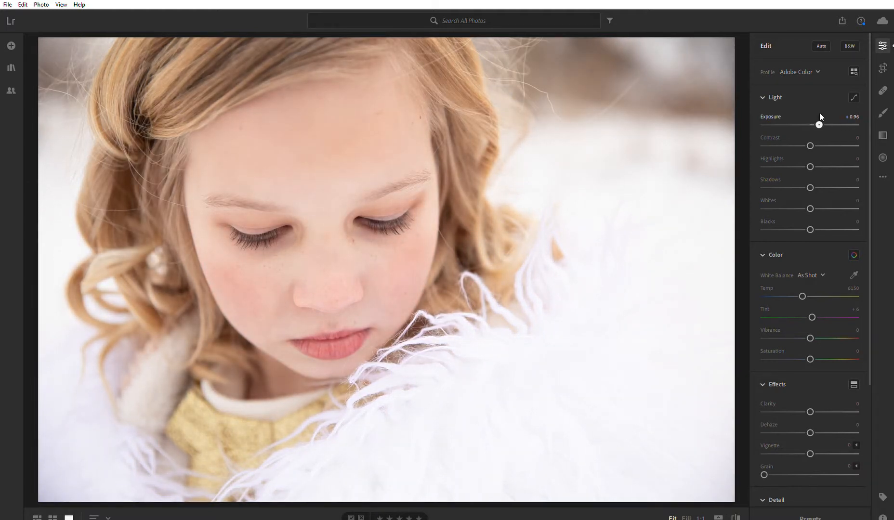
pyautogui.moveTo(821, 114)
pyautogui.mouseDown()
pyautogui.moveTo(803, 118)
pyautogui.moveTo(811, 117)
pyautogui.mouseUp()
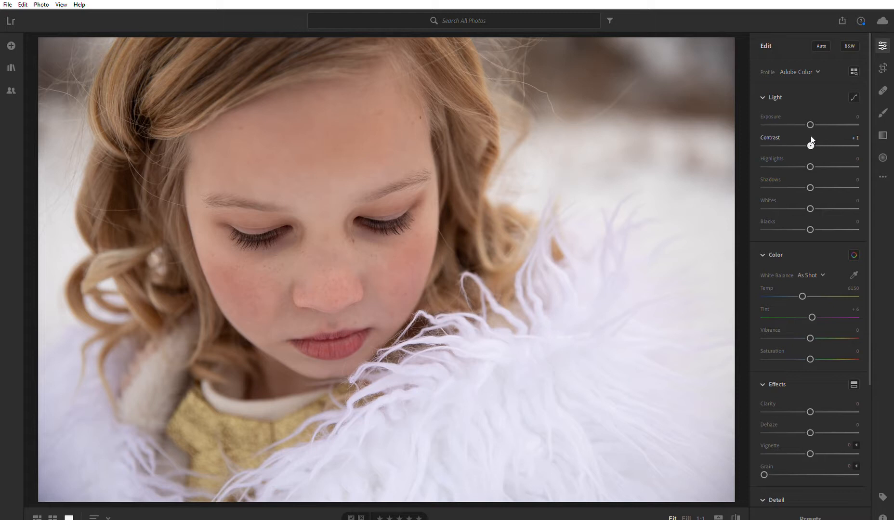
pyautogui.moveTo(812, 137); pyautogui.dragTo(849, 140)
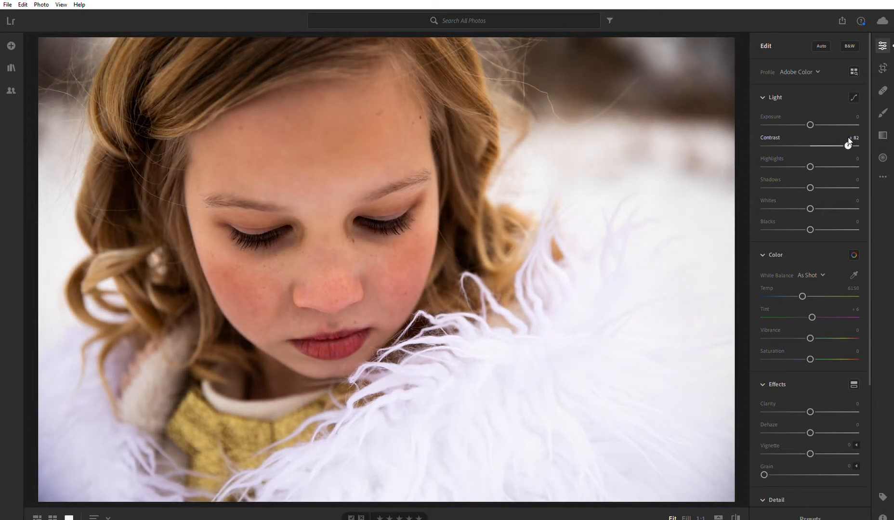
pyautogui.moveTo(849, 140); pyautogui.dragTo(810, 140)
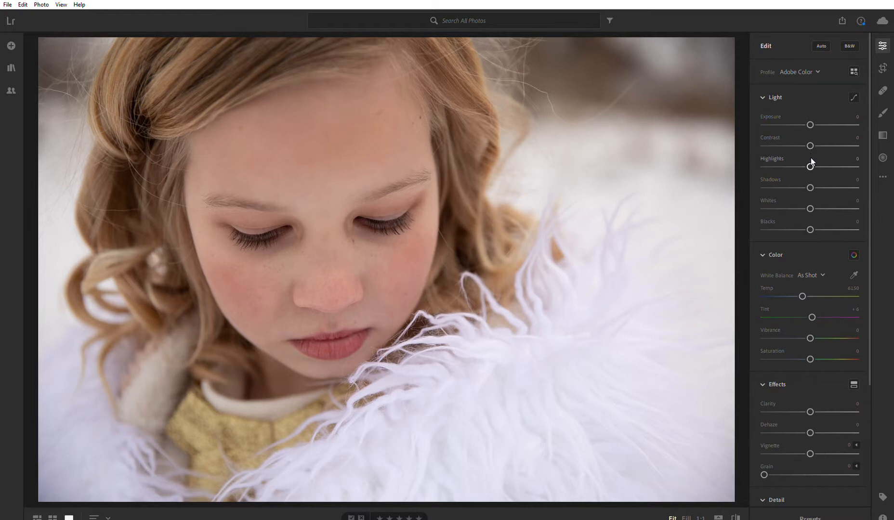
# Try raised and lowered Highlights, down to about -99, and return Highlights to 0.
pyautogui.moveTo(811, 160); pyautogui.dragTo(820, 158)
pyautogui.moveTo(854, 165); pyautogui.dragTo(798, 164)
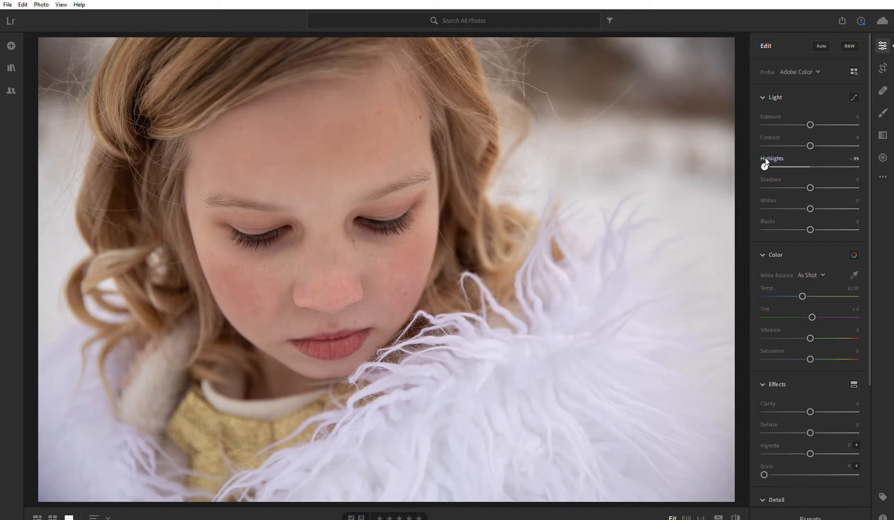
pyautogui.moveTo(795, 163); pyautogui.dragTo(763, 165)
pyautogui.moveTo(765, 166); pyautogui.dragTo(730, 168)
pyautogui.moveTo(799, 167); pyautogui.dragTo(810, 164)
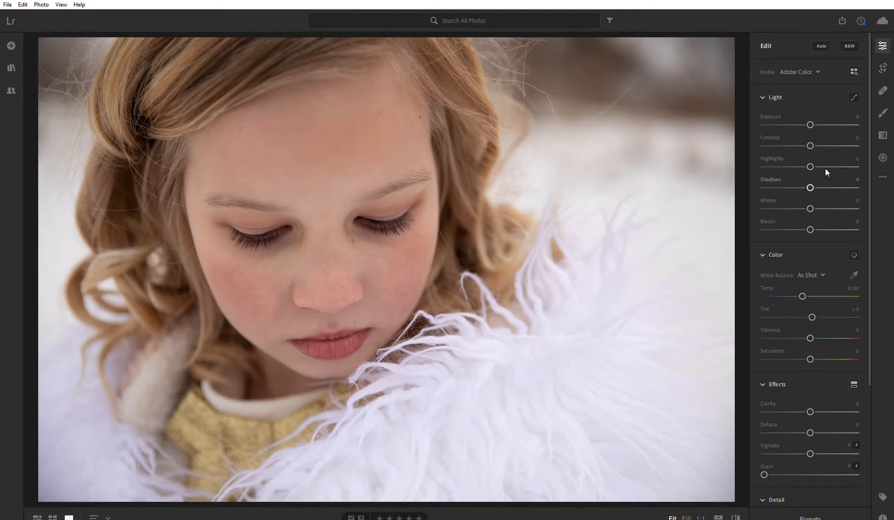
# Try brightening the Shadows to about +57 and return them to 0.
pyautogui.click(813, 177)
pyautogui.moveTo(826, 179)
pyautogui.mouseDown()
pyautogui.moveTo(839, 179)
pyautogui.moveTo(809, 187)
pyautogui.moveTo(818, 183)
pyautogui.mouseUp()
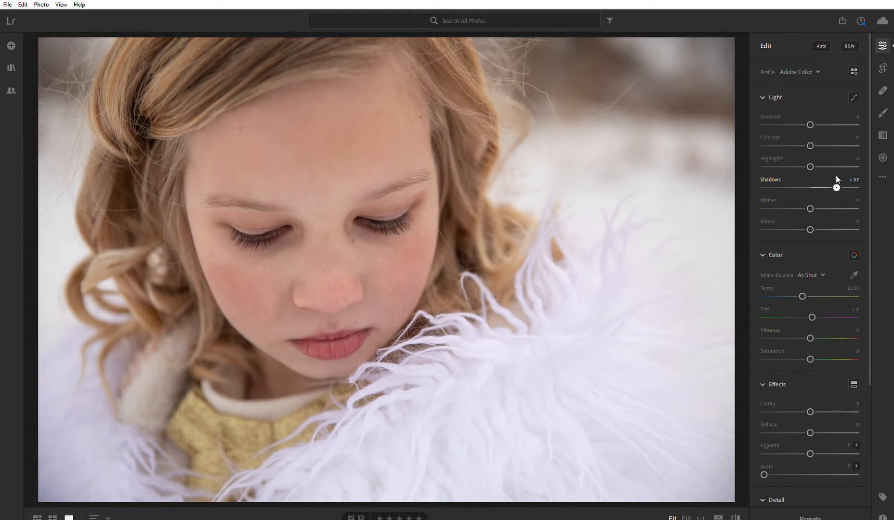
pyautogui.moveTo(843, 176); pyautogui.dragTo(811, 189)
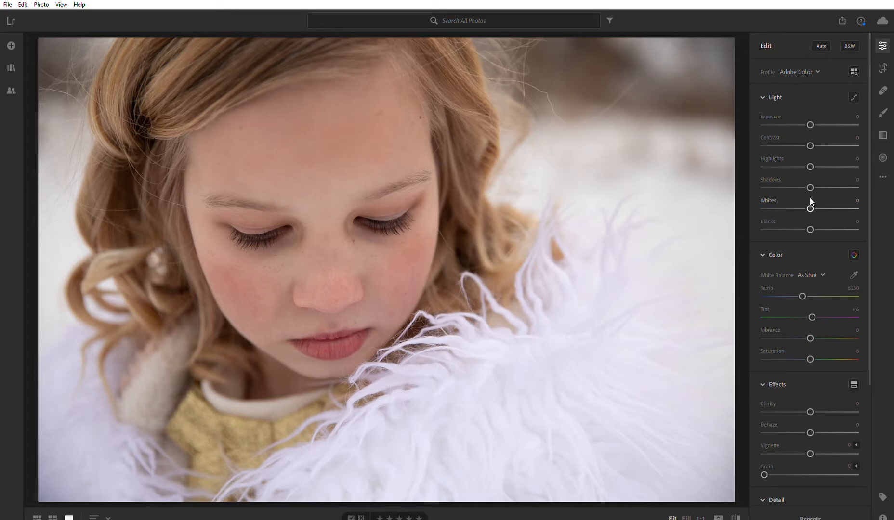
# Try different Whites and Blacks amounts on the portrait and return both to 0.
pyautogui.moveTo(811, 199)
pyautogui.mouseDown()
pyautogui.moveTo(837, 198)
pyautogui.moveTo(819, 204)
pyautogui.mouseUp()
pyautogui.moveTo(815, 208); pyautogui.dragTo(813, 209)
pyautogui.moveTo(811, 123)
pyautogui.mouseDown()
pyautogui.moveTo(824, 117)
pyautogui.moveTo(811, 120)
pyautogui.mouseUp()
pyautogui.moveTo(813, 201)
pyautogui.mouseDown()
pyautogui.moveTo(839, 197)
pyautogui.moveTo(810, 202)
pyautogui.mouseUp()
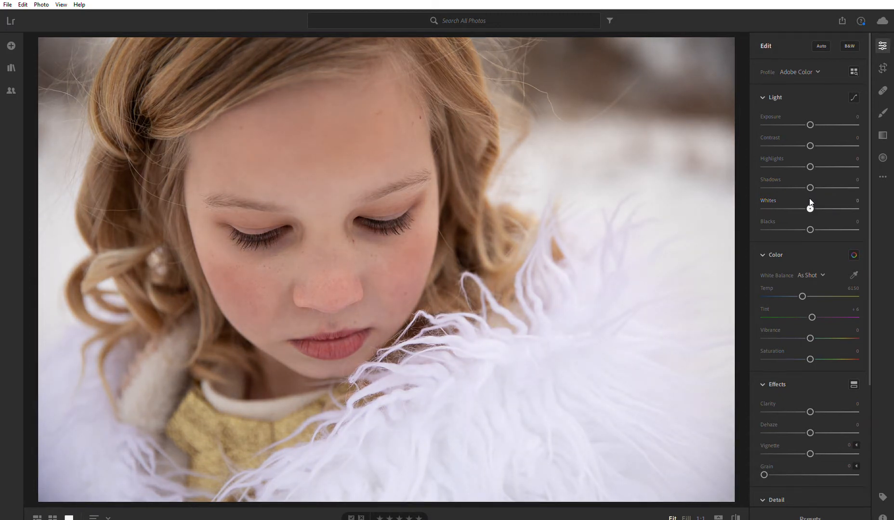
pyautogui.moveTo(808, 221); pyautogui.dragTo(829, 227)
pyautogui.moveTo(810, 145)
pyautogui.mouseDown()
pyautogui.moveTo(819, 135)
pyautogui.moveTo(810, 142)
pyautogui.mouseUp()
pyautogui.click(810, 227)
pyautogui.moveTo(810, 221); pyautogui.dragTo(810, 219)
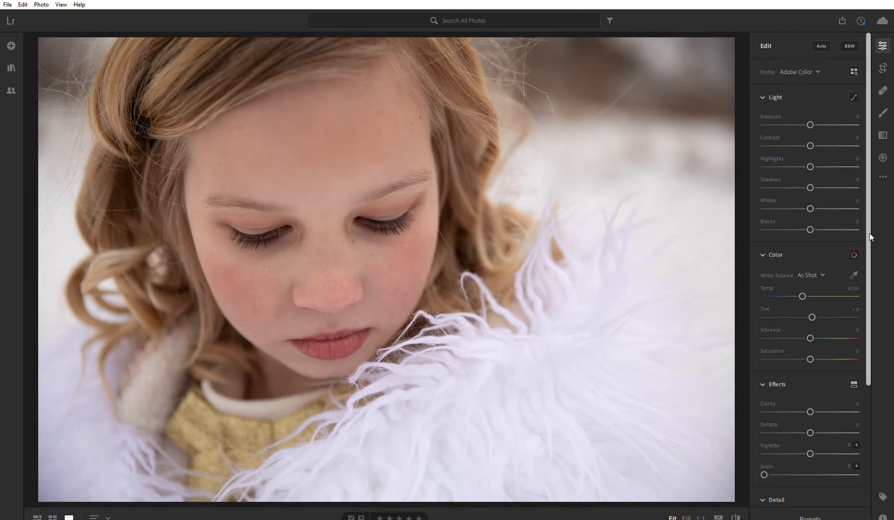
# Set the white balance Temp to 6503 and Tint to 0.
pyautogui.scroll(-3, 829, 246)
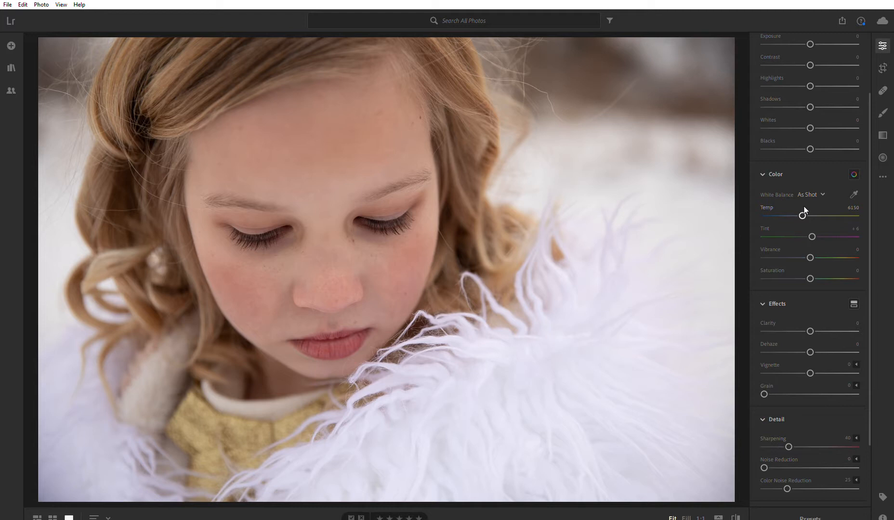
pyautogui.moveTo(802, 214); pyautogui.dragTo(808, 208)
pyautogui.moveTo(812, 207); pyautogui.dragTo(816, 208)
pyautogui.moveTo(811, 213); pyautogui.dragTo(814, 214)
pyautogui.moveTo(811, 215); pyautogui.dragTo(809, 215)
pyautogui.moveTo(807, 208); pyautogui.dragTo(809, 207)
pyautogui.moveTo(811, 206); pyautogui.dragTo(806, 208)
pyautogui.moveTo(812, 229); pyautogui.dragTo(812, 229)
pyautogui.moveTo(812, 227); pyautogui.dragTo(813, 227)
pyautogui.moveTo(813, 226); pyautogui.dragTo(811, 226)
# Try changed Vibrance and Saturation amounts and return both to 0.
pyautogui.moveTo(810, 248); pyautogui.dragTo(816, 245)
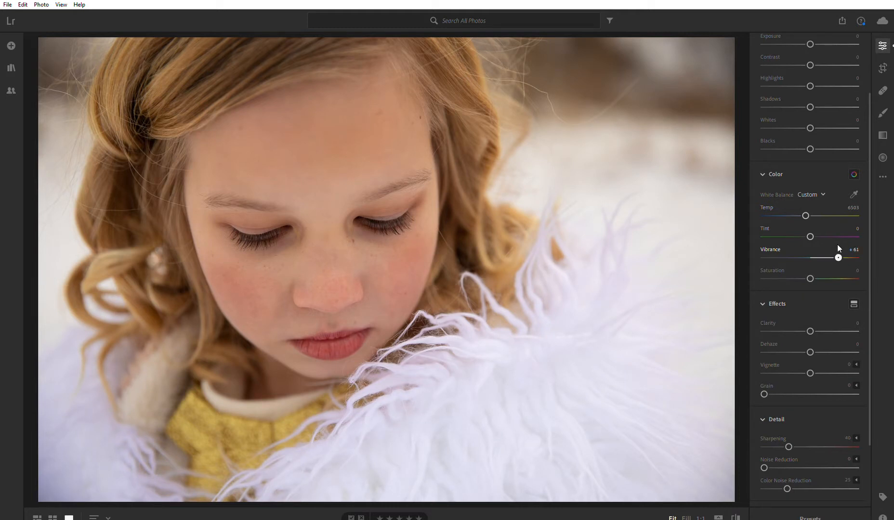
pyautogui.moveTo(838, 245); pyautogui.dragTo(832, 245)
pyautogui.moveTo(822, 250); pyautogui.dragTo(809, 251)
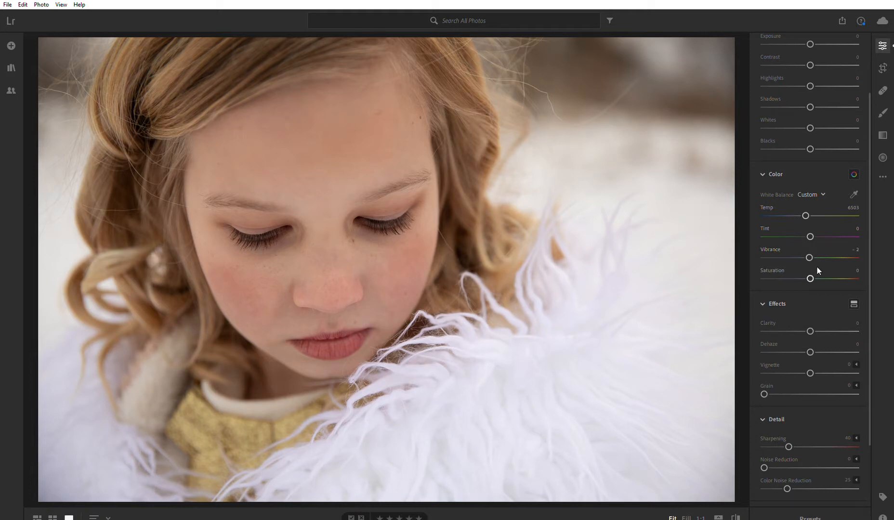
pyautogui.moveTo(812, 268)
pyautogui.mouseDown()
pyautogui.moveTo(839, 273)
pyautogui.moveTo(812, 271)
pyautogui.mouseUp()
pyautogui.doubleClick(810, 258)
# Try Clarity at about +65 and about -19, and reset it to 0.
pyautogui.moveTo(810, 330); pyautogui.dragTo(840, 330)
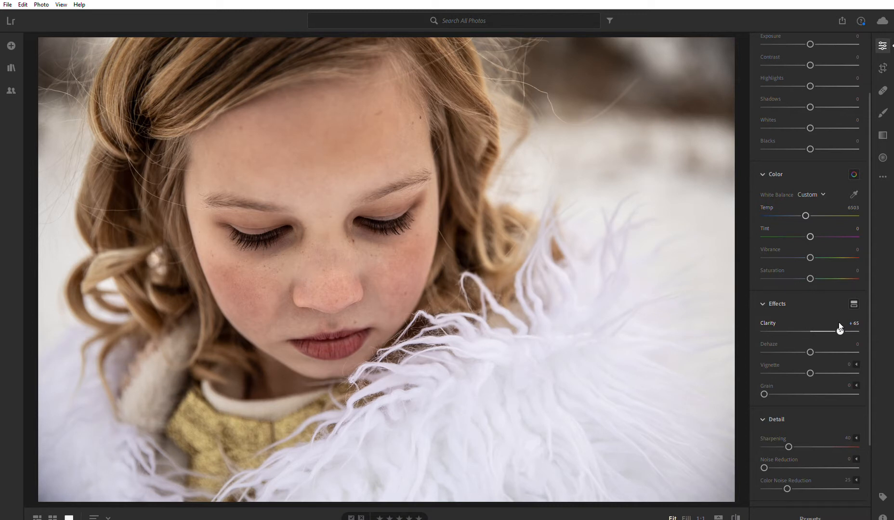
pyautogui.moveTo(840, 330)
pyautogui.mouseDown()
pyautogui.moveTo(832, 329)
pyautogui.moveTo(843, 330)
pyautogui.mouseUp()
pyautogui.moveTo(828, 329); pyautogui.dragTo(800, 327)
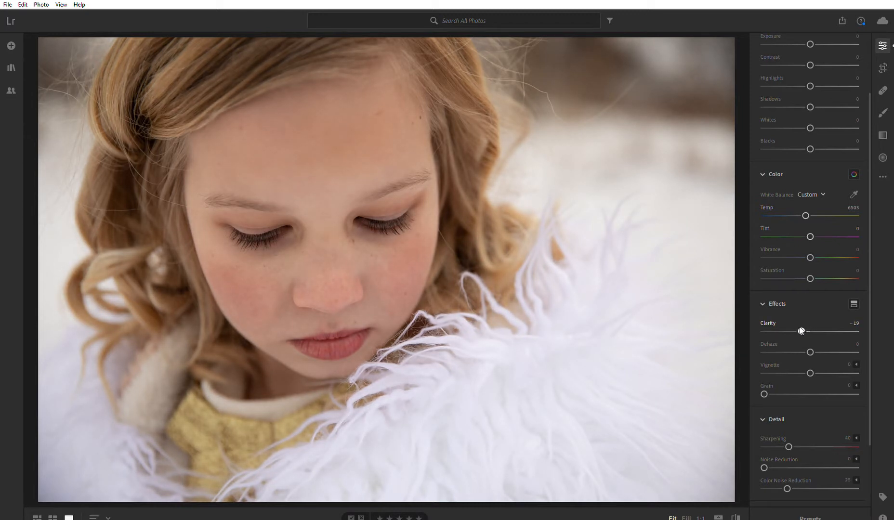
pyautogui.doubleClick(803, 327)
# Try small changes to Dehaze, such as +3, and to Vignette, returning both to 0.
pyautogui.moveTo(810, 342); pyautogui.dragTo(811, 341)
pyautogui.moveTo(812, 343)
pyautogui.mouseDown()
pyautogui.moveTo(837, 345)
pyautogui.moveTo(815, 346)
pyautogui.mouseUp()
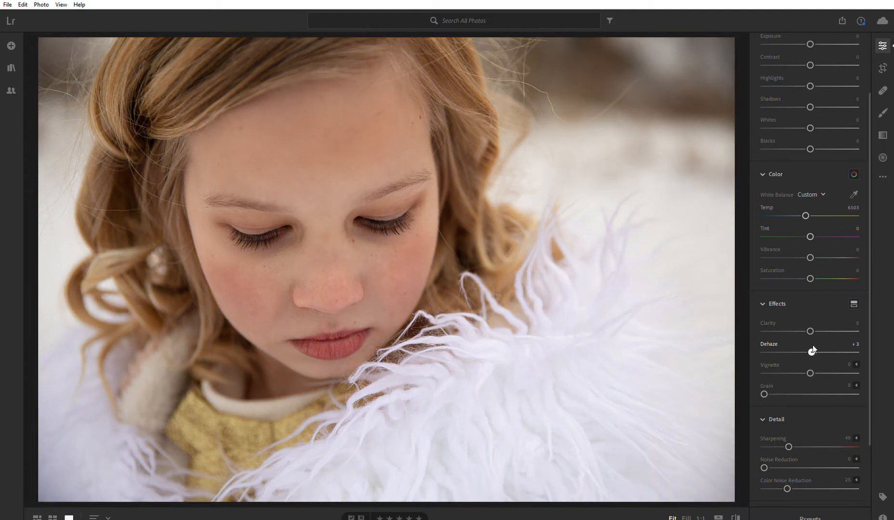
pyautogui.moveTo(812, 346); pyautogui.dragTo(811, 346)
pyautogui.moveTo(811, 371)
pyautogui.mouseDown()
pyautogui.moveTo(811, 363)
pyautogui.moveTo(860, 356)
pyautogui.moveTo(778, 372)
pyautogui.moveTo(810, 374)
pyautogui.mouseUp()
# Try Grain at about 74 and 54 on a 1:1 close-up of the face, and return it to 0.
pyautogui.click(370, 254)
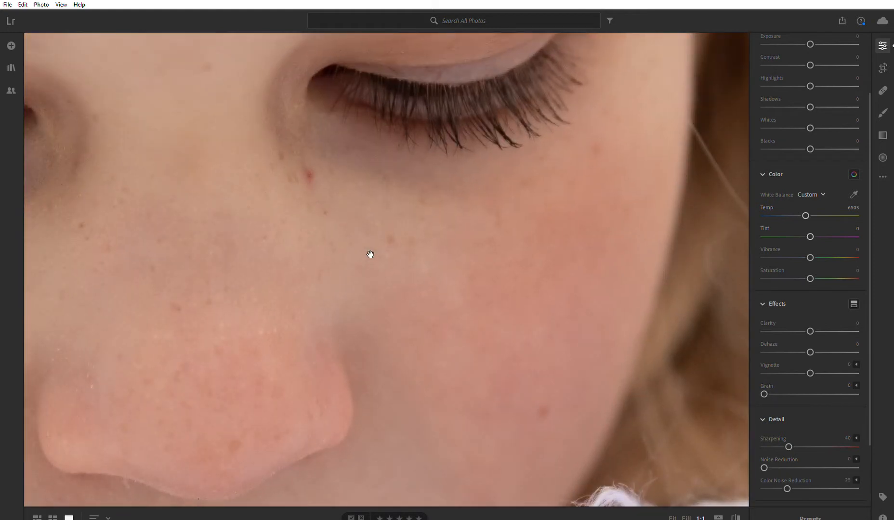
pyautogui.click(279, 249)
pyautogui.click(303, 238)
pyautogui.click(303, 238)
pyautogui.click(301, 239)
pyautogui.click(301, 240)
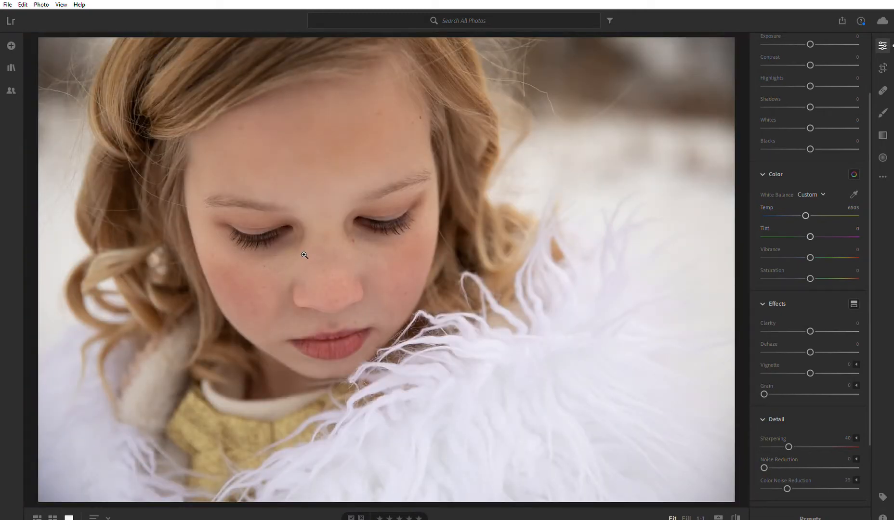
pyautogui.click(304, 255)
pyautogui.moveTo(316, 254); pyautogui.dragTo(437, 237)
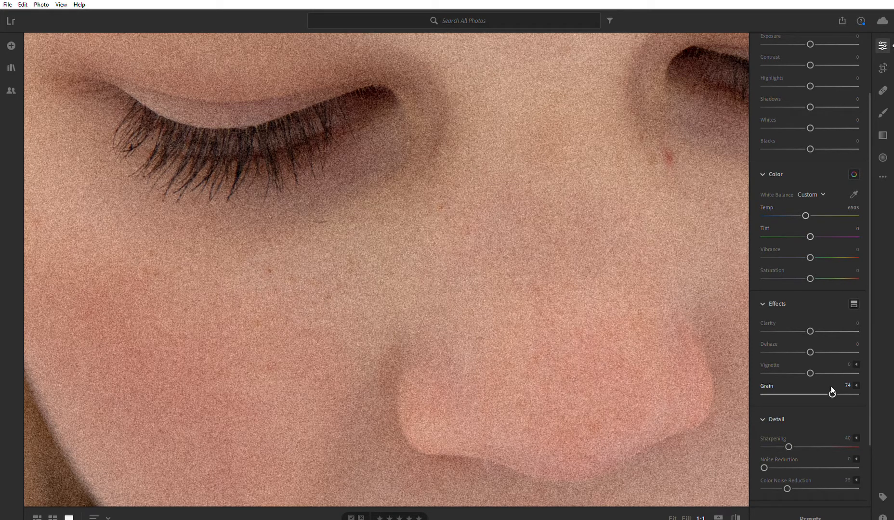
pyautogui.moveTo(832, 392); pyautogui.dragTo(820, 388)
pyautogui.moveTo(767, 385); pyautogui.dragTo(790, 385)
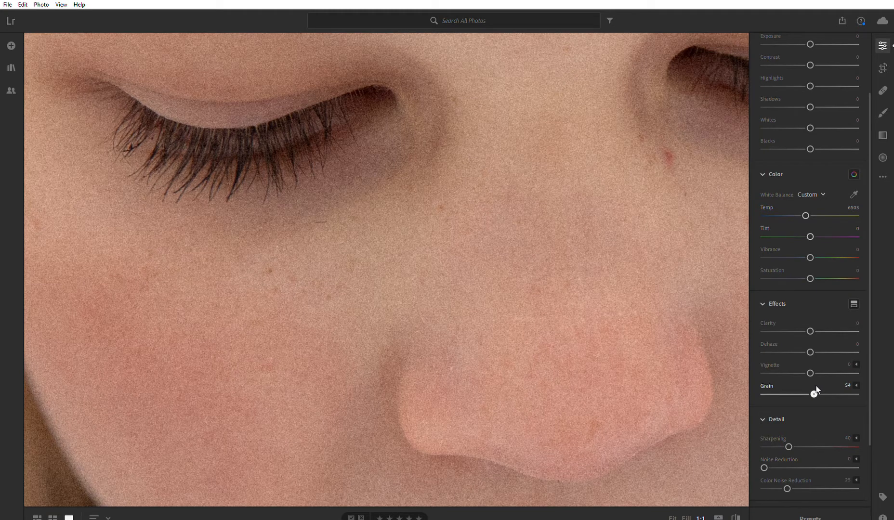
pyautogui.moveTo(817, 387); pyautogui.dragTo(753, 386)
# Try stronger and weaker Sharpening on the face close-up and return it to 40.
pyautogui.scroll(-1, 777, 385)
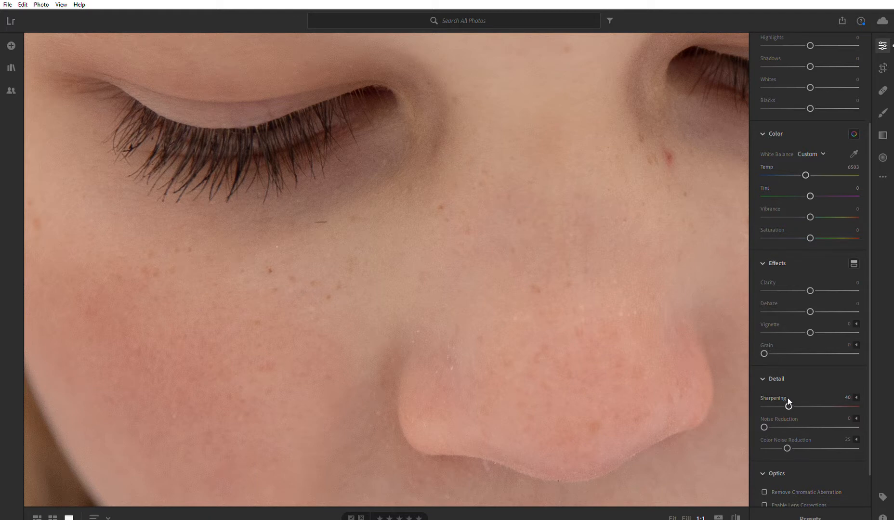
pyautogui.moveTo(788, 398); pyautogui.dragTo(851, 404)
pyautogui.moveTo(852, 398); pyautogui.dragTo(781, 398)
pyautogui.moveTo(821, 406); pyautogui.dragTo(792, 405)
# Try Noise Reduction amounts such as 32 with Grain raised to 60, and return both to 0.
pyautogui.click(779, 354)
pyautogui.moveTo(813, 346); pyautogui.dragTo(820, 347)
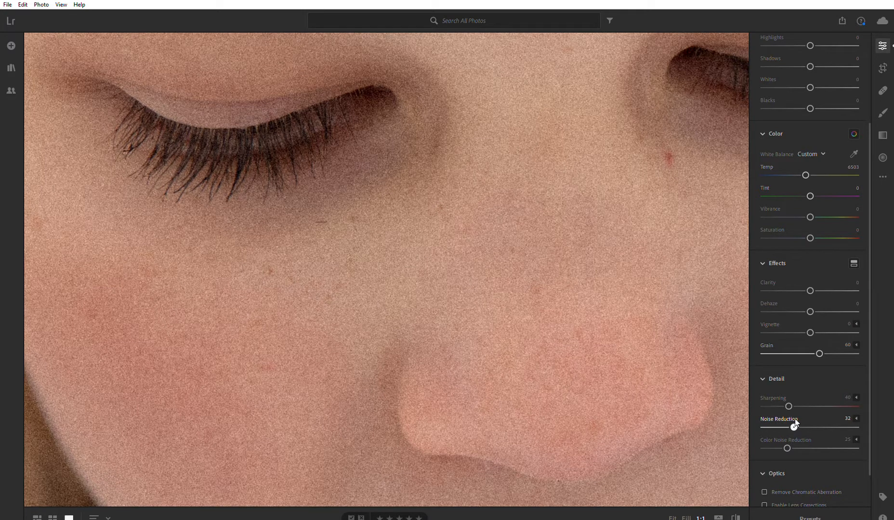
pyautogui.moveTo(815, 350); pyautogui.dragTo(766, 353)
pyautogui.moveTo(802, 427)
pyautogui.mouseDown()
pyautogui.moveTo(764, 426)
pyautogui.moveTo(790, 427)
pyautogui.mouseUp()
pyautogui.moveTo(831, 421); pyautogui.dragTo(847, 419)
pyautogui.moveTo(848, 420); pyautogui.dragTo(829, 423)
pyautogui.moveTo(830, 423); pyautogui.dragTo(764, 424)
# Set Color Noise Reduction to 26.
pyautogui.scroll(-1, 789, 415)
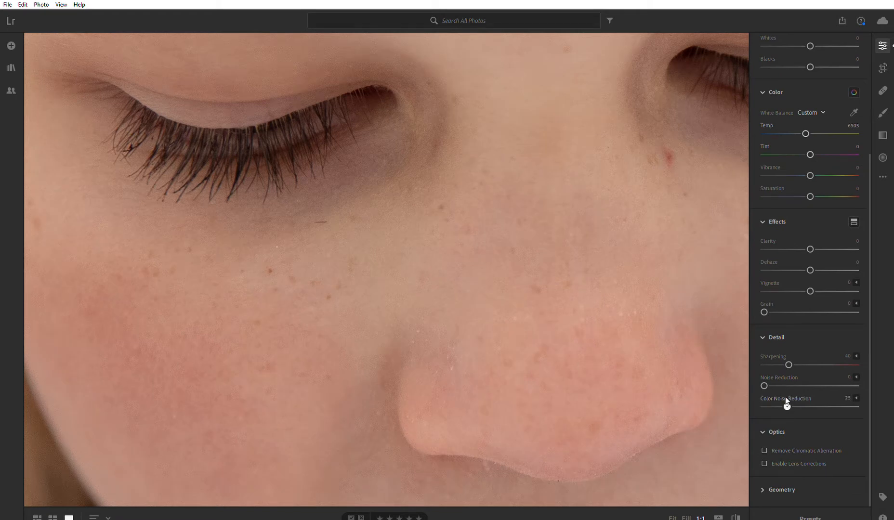
pyautogui.moveTo(793, 398); pyautogui.dragTo(788, 399)
pyautogui.moveTo(788, 399); pyautogui.dragTo(787, 399)
pyautogui.click(790, 441)
pyautogui.click(790, 442)
# Compare the whole photo with lens corrections on and off, and leave Enable Lens Corrections turned on.
pyautogui.click(546, 366)
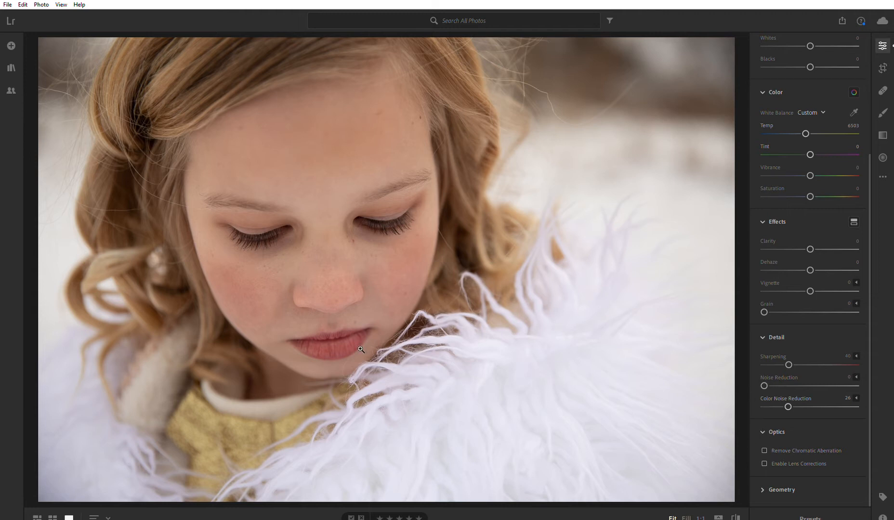
pyautogui.click(766, 455)
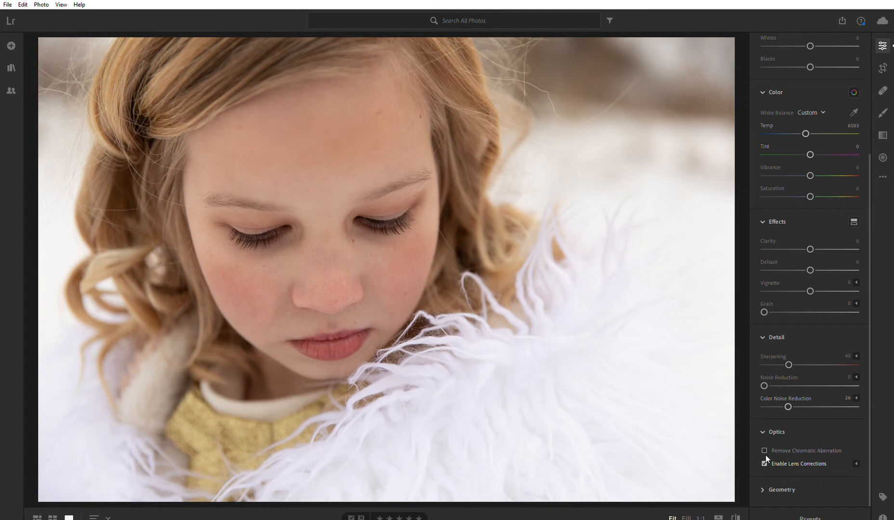
pyautogui.click(766, 455)
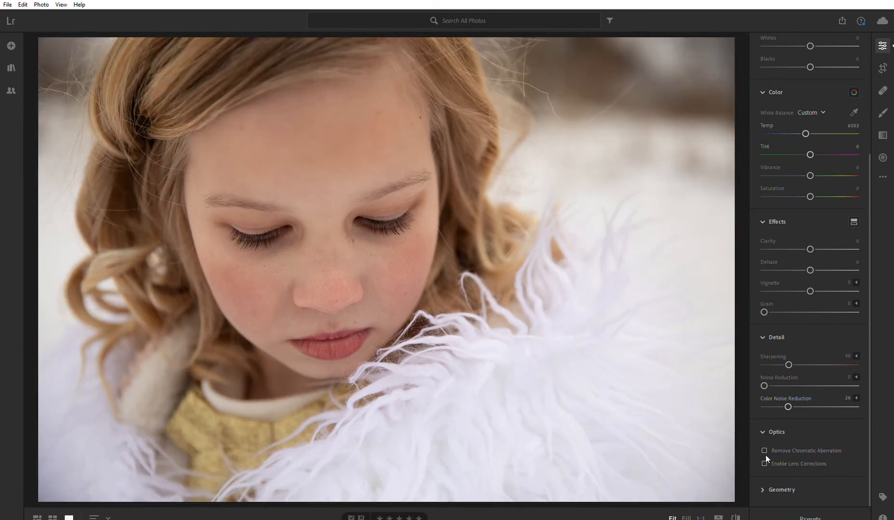
pyautogui.click(766, 455)
pyautogui.click(766, 455)
pyautogui.click(766, 455)
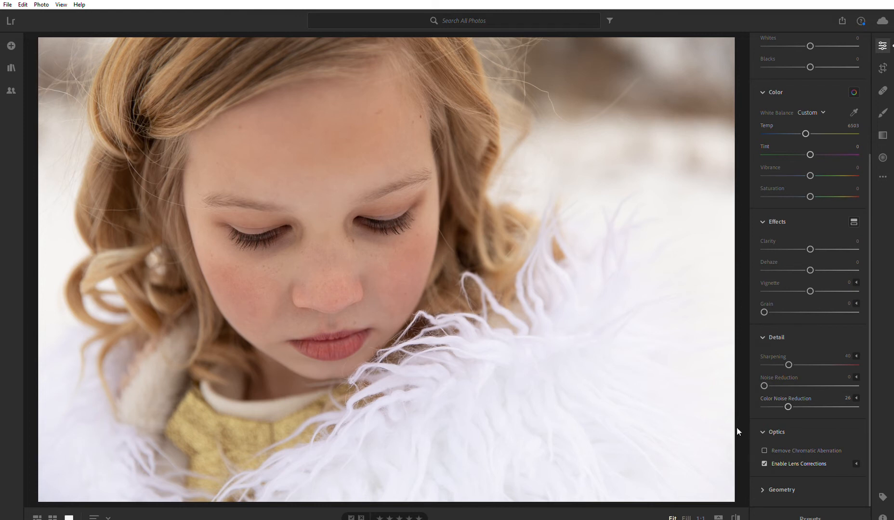
pyautogui.click(764, 456)
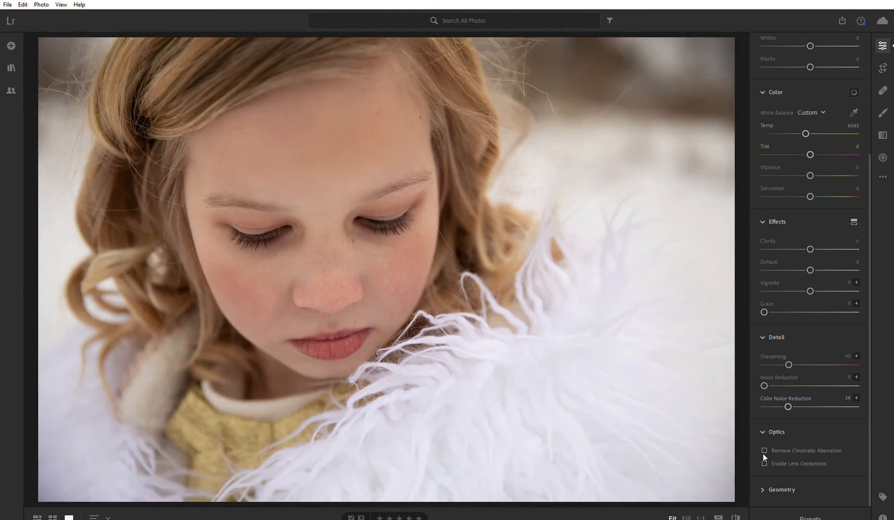
pyautogui.click(763, 455)
pyautogui.click(764, 457)
pyautogui.click(764, 457)
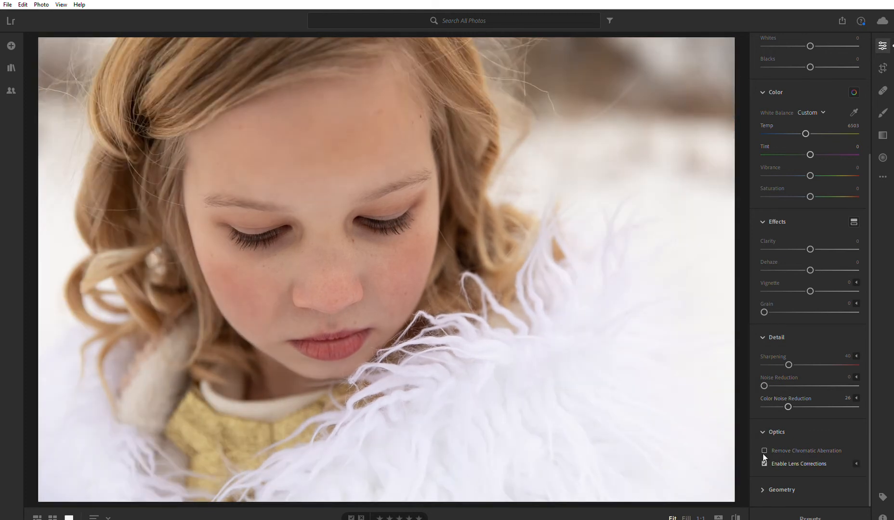
pyautogui.click(763, 457)
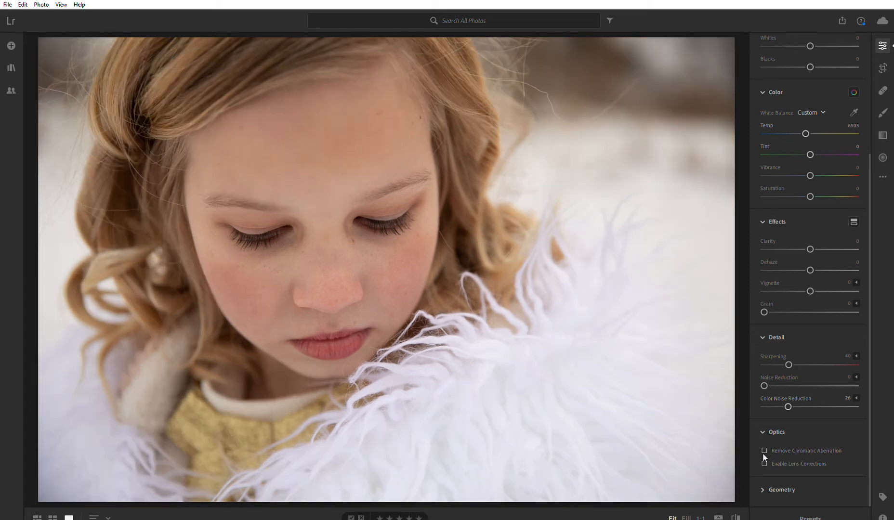
pyautogui.click(764, 458)
pyautogui.click(764, 457)
pyautogui.click(764, 458)
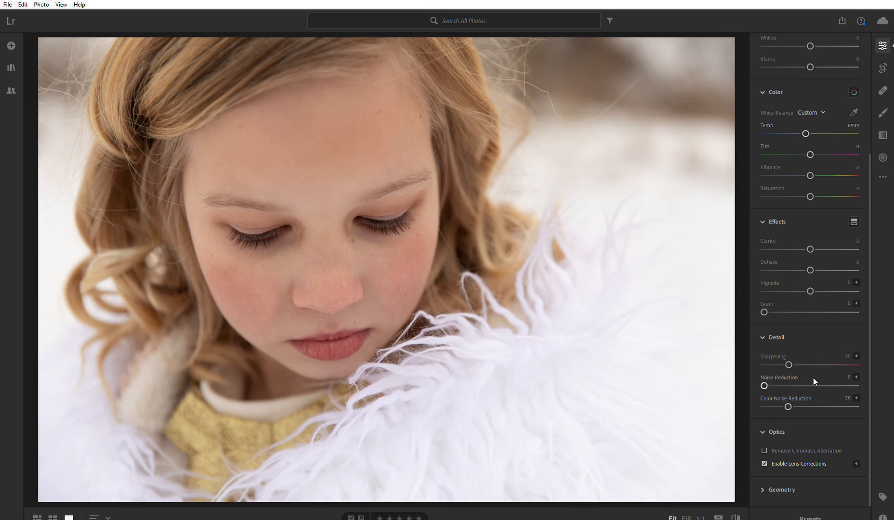
pyautogui.scroll(3, 813, 379)
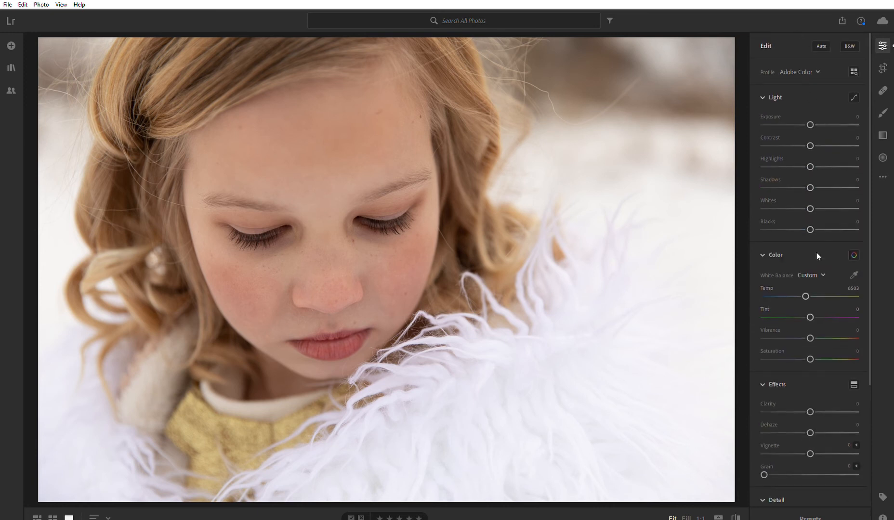